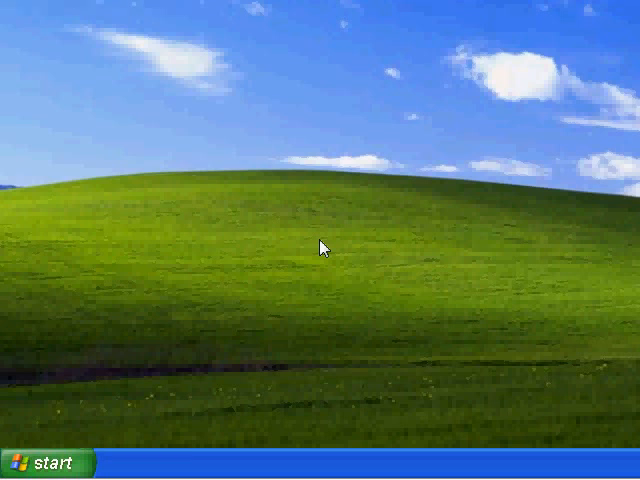
- Open the My Pictures folder from the Start menu
left_click(64, 464)
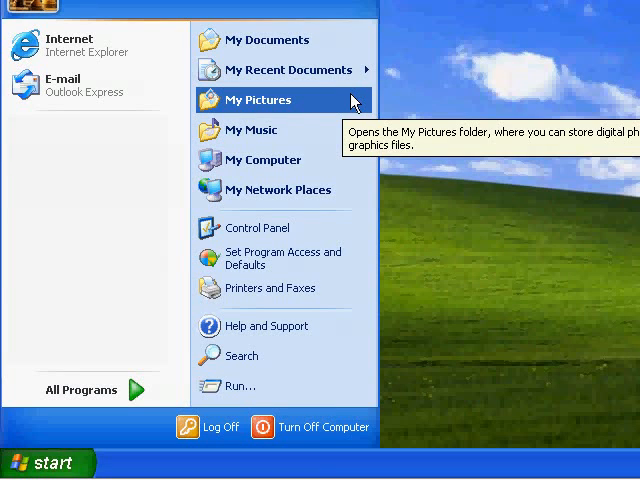
left_click(352, 102)
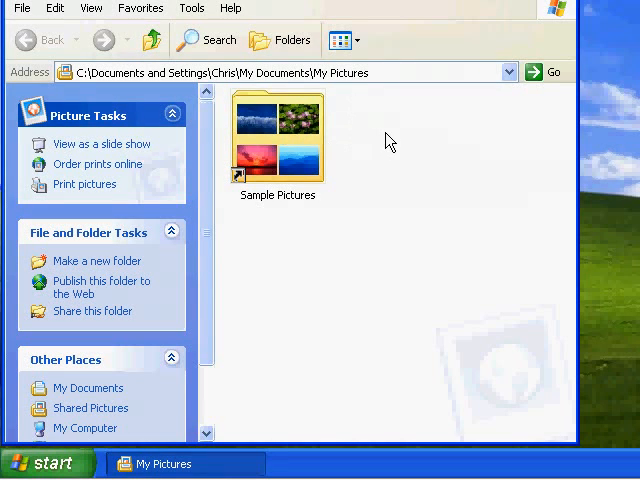
- Go into Sample Pictures and select the Sunset.jpg photo
double_click(283, 143)
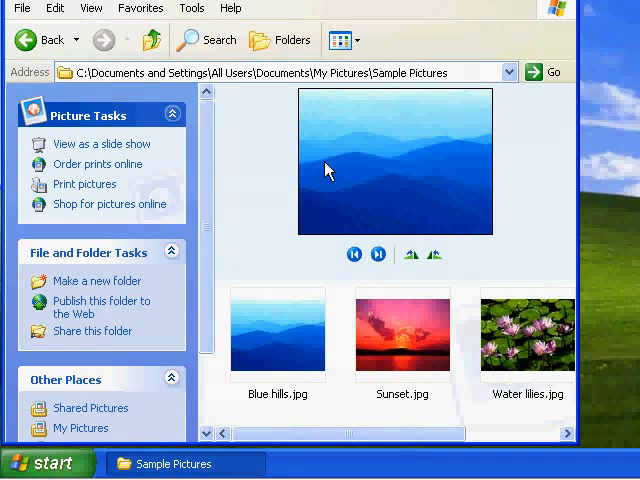
mouse_move(402, 333)
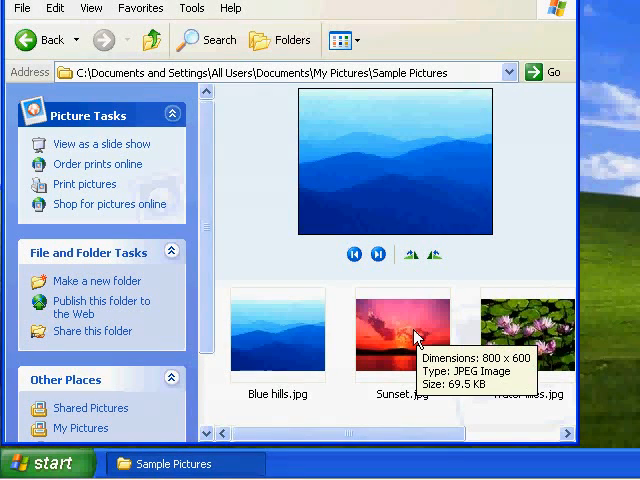
left_click(418, 338)
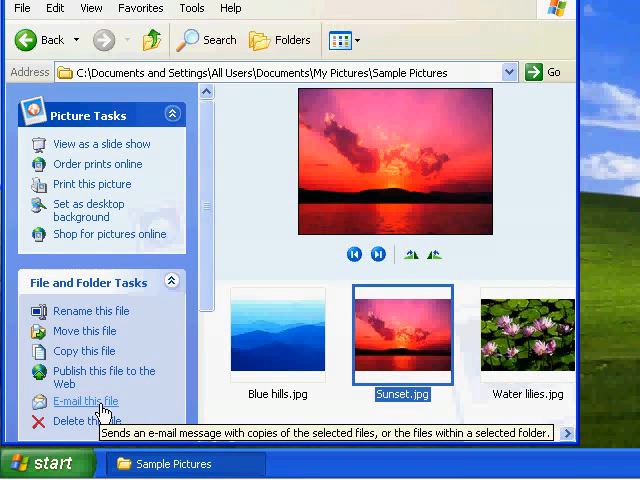
- Email Sunset.jpg via 'E-mail this file', keeping 'Make all my pictures smaller'
left_click(85, 401)
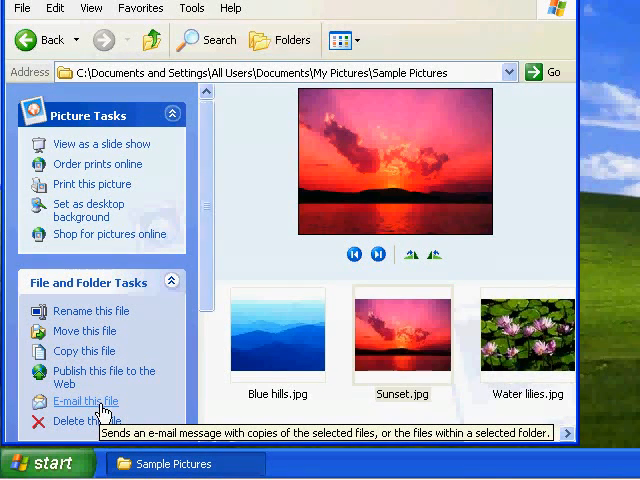
key("alt+space")
key("m")
key("Down")
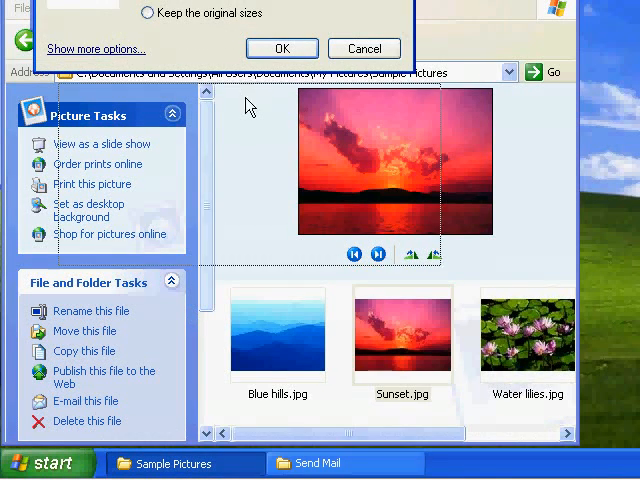
left_click(249, 106)
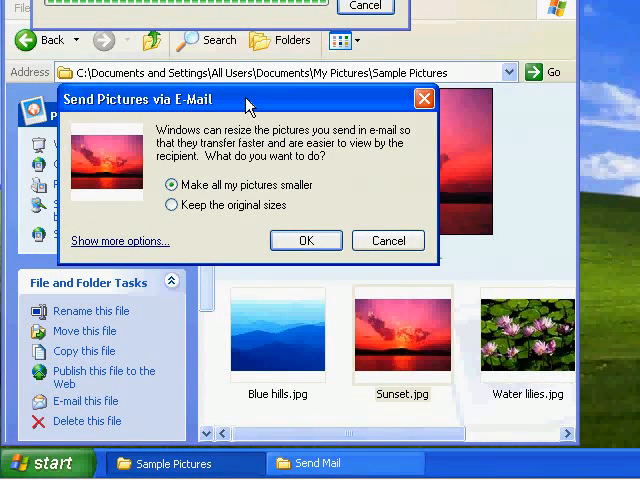
left_click(305, 244)
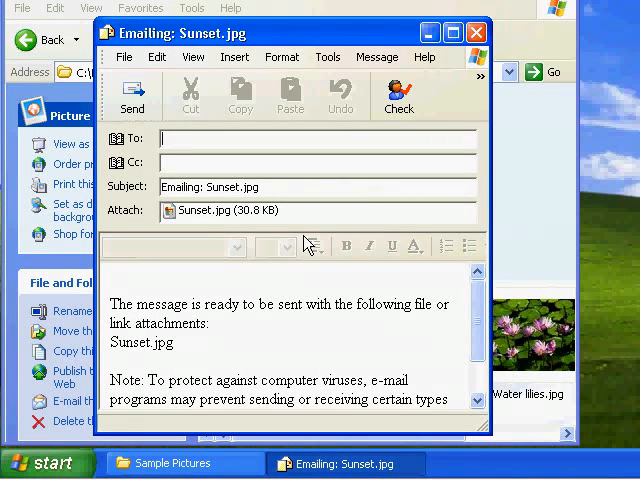
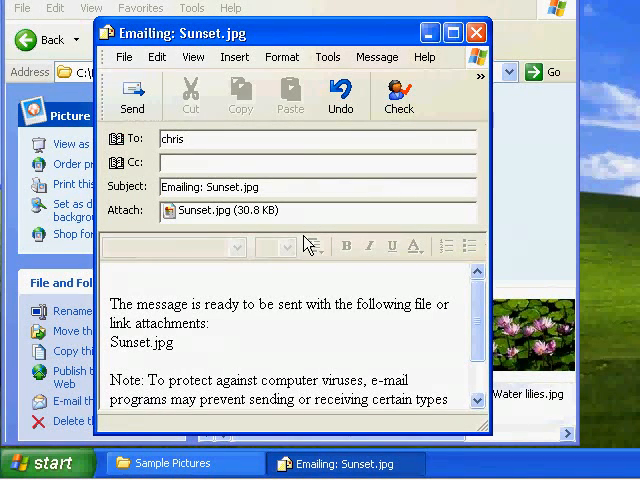
key("Tab")
key("Tab")
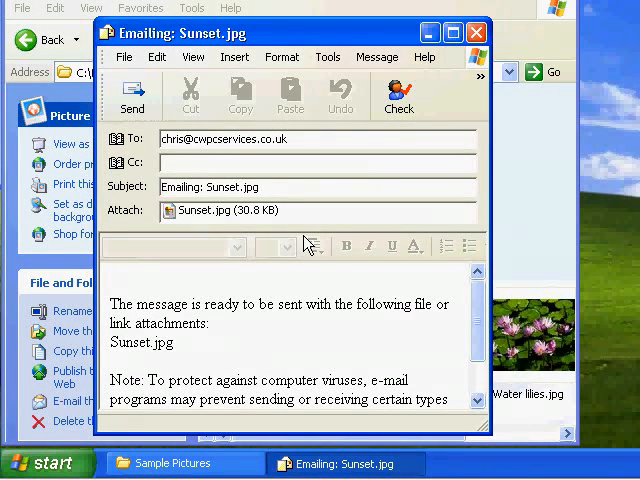
- Replace the default subject text with 'Sunset'
key("Delete")
key("Delete")
key("Delete")
key("Delete")
key("Delete")
key("Delete")
key("Delete")
key("Delete")
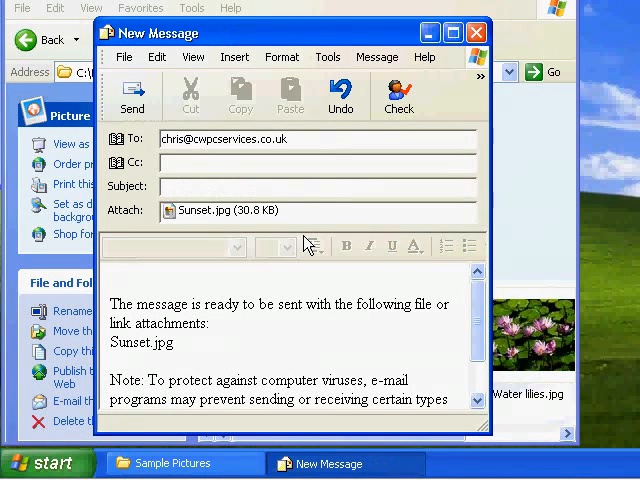
type("Sunse")
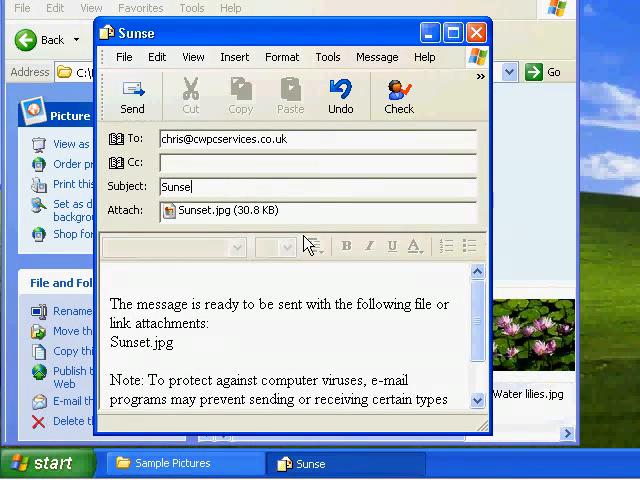
type("t")
- Clear the default attachment note from the message body
left_click(117, 280)
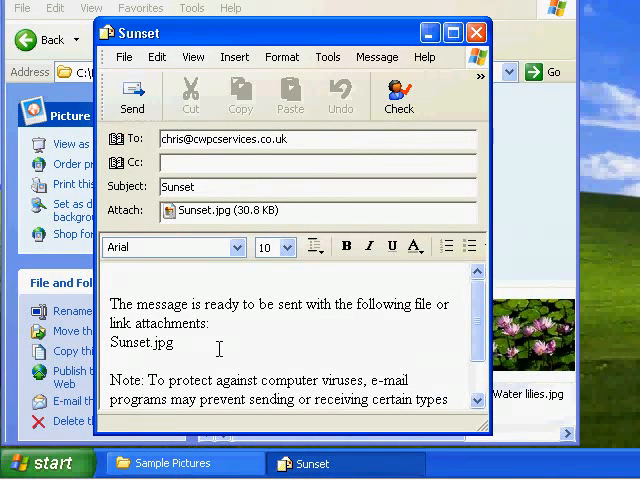
key("Delete")
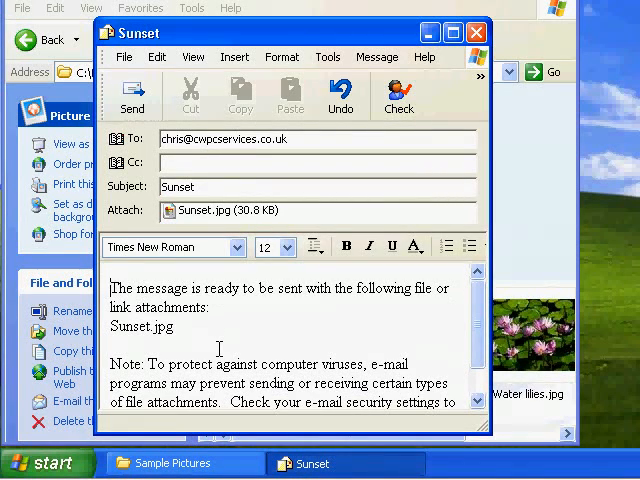
key("Delete")
key("Delete")
key("Delete")
key("Delete")
key("Delete")
key("Delete")
key("Delete")
key("Delete")
key("Delete")
key("Delete")
key("Delete")
key("Delete")
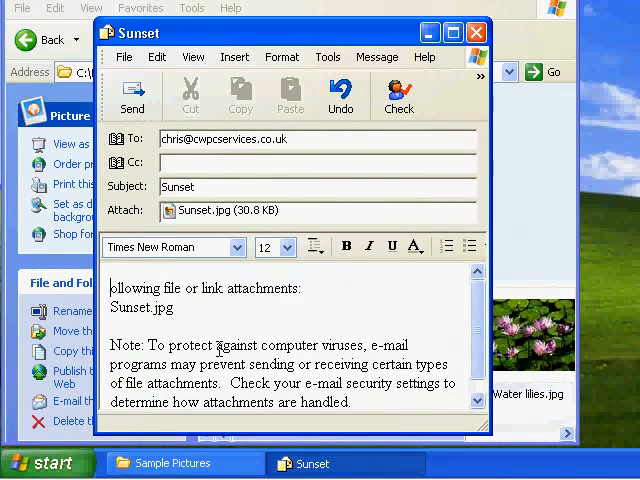
key("Delete")
key("Delete")
key("Delete")
key("Delete")
key("Delete")
key("Delete")
key("Delete")
key("Delete")
key("Delete")
key("Delete")
key("Delete")
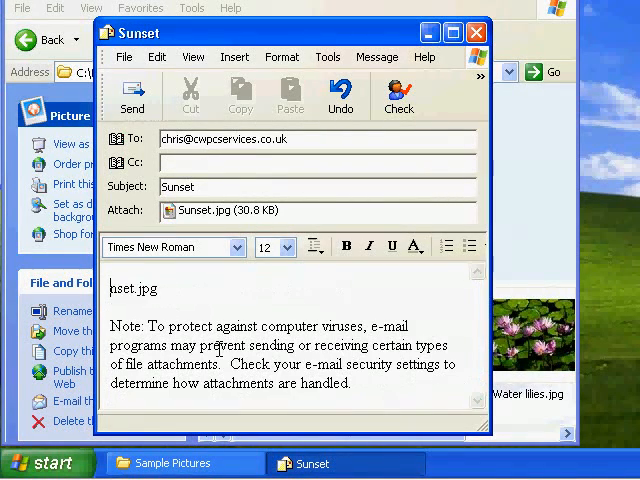
key("Delete")
key("Delete")
key("Delete")
key("Delete")
key("Delete")
key("Delete")
key("Delete")
type("Hi")
- Write 'Hi,', 'Please find attached photo of the sunset here.', 'Regards,' and 'Chris' on separate lines
key("Return")
type("Pl")
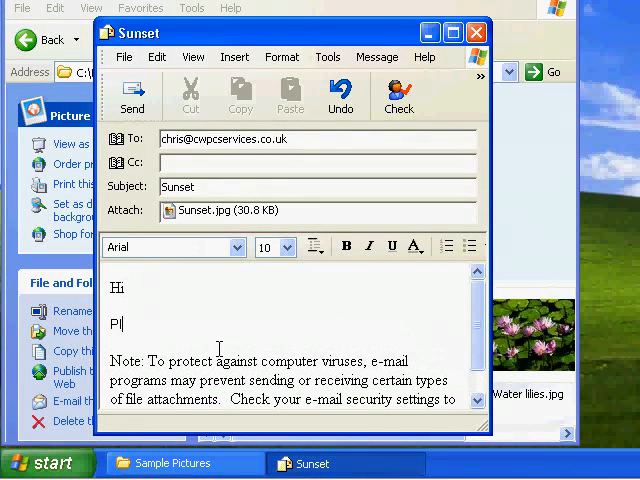
type("ease find a")
type("ttached pho")
type("to of")
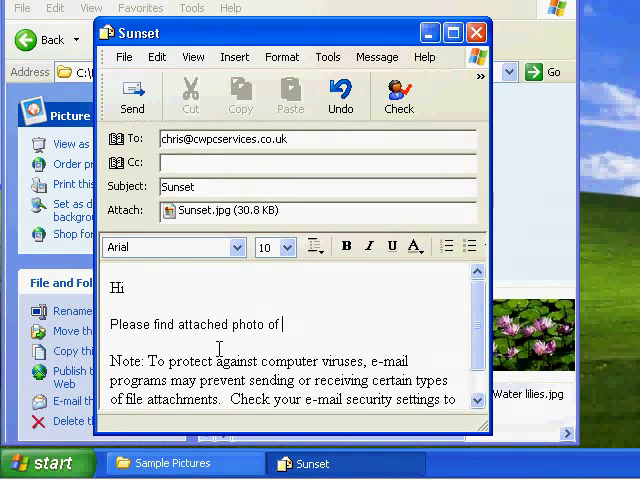
type("the sunse")
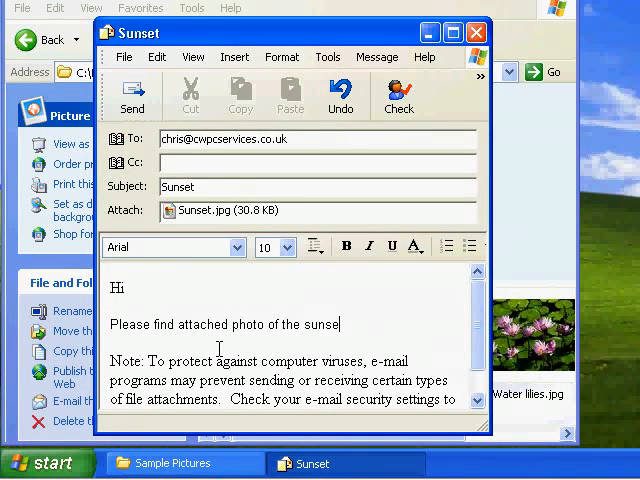
type("t here")
type(".")
key("Return")
type("Re")
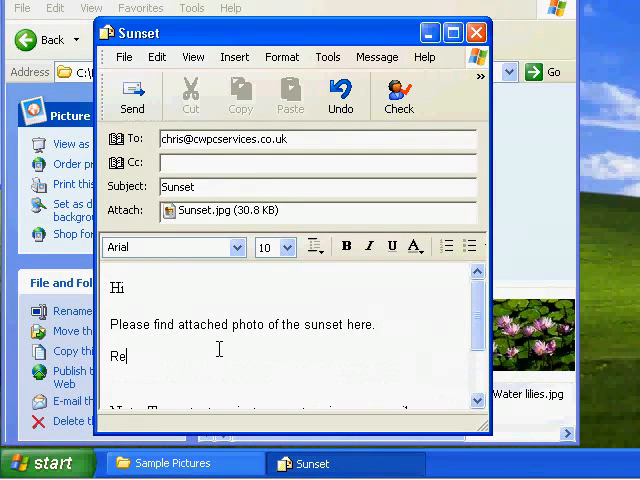
type("gards")
key("Return")
type("Chris")
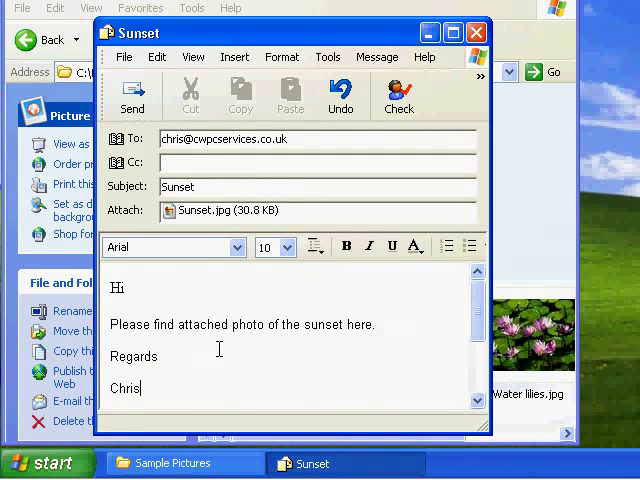